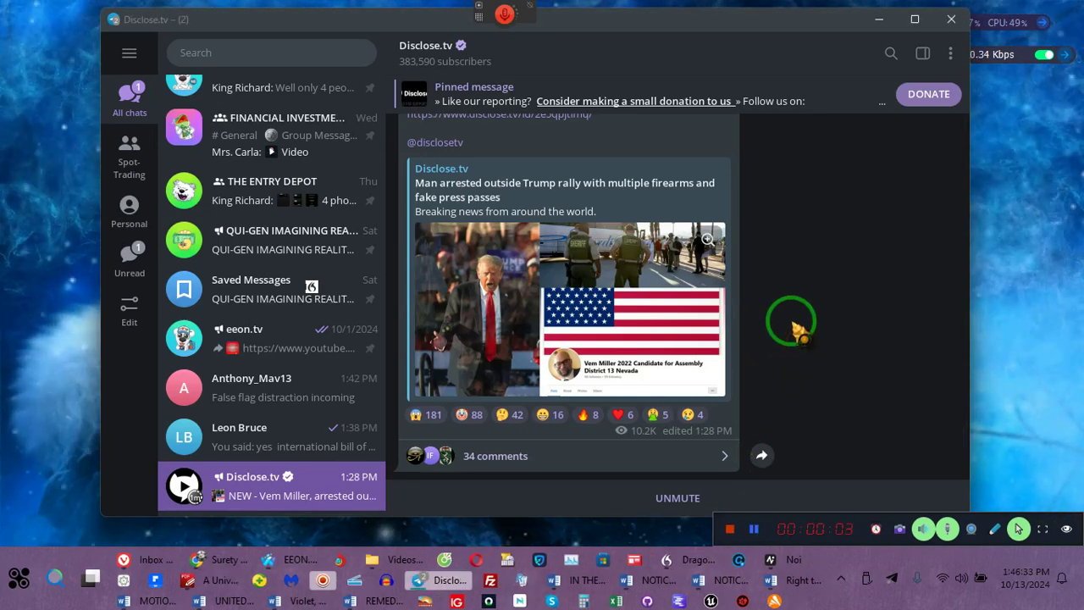
# Step: Mark the Trump photo in red, underline the multiple-firearms headline, and open the linked article
pyautogui.moveTo(796, 326)
pyautogui.mouseDown()
pyautogui.moveTo(503, 332)
pyautogui.moveTo(398, 398)
pyautogui.mouseUp()
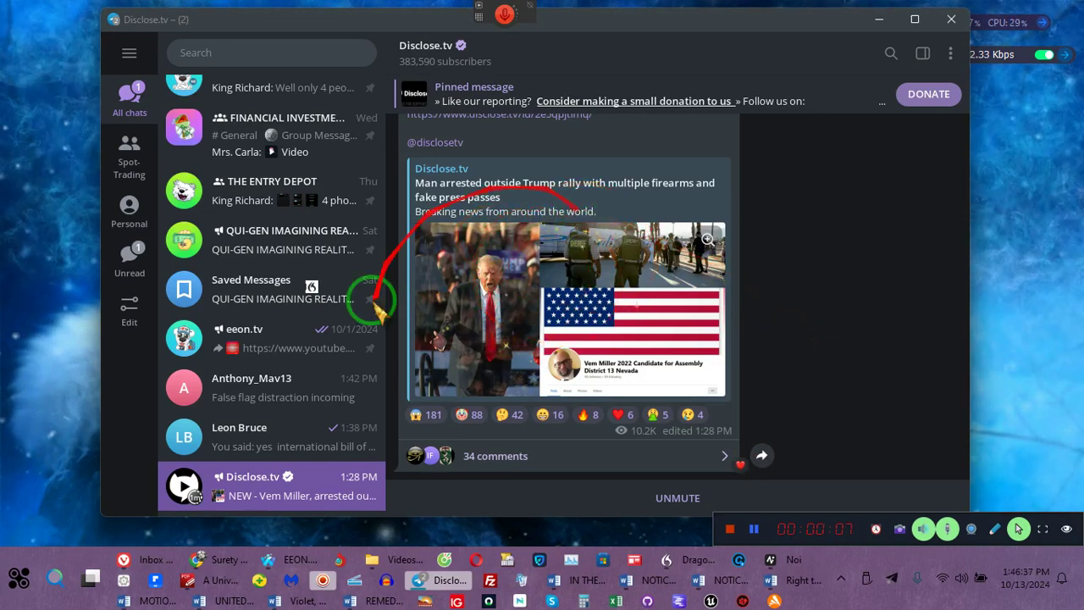
pyautogui.moveTo(478, 326); pyautogui.dragTo(556, 351)
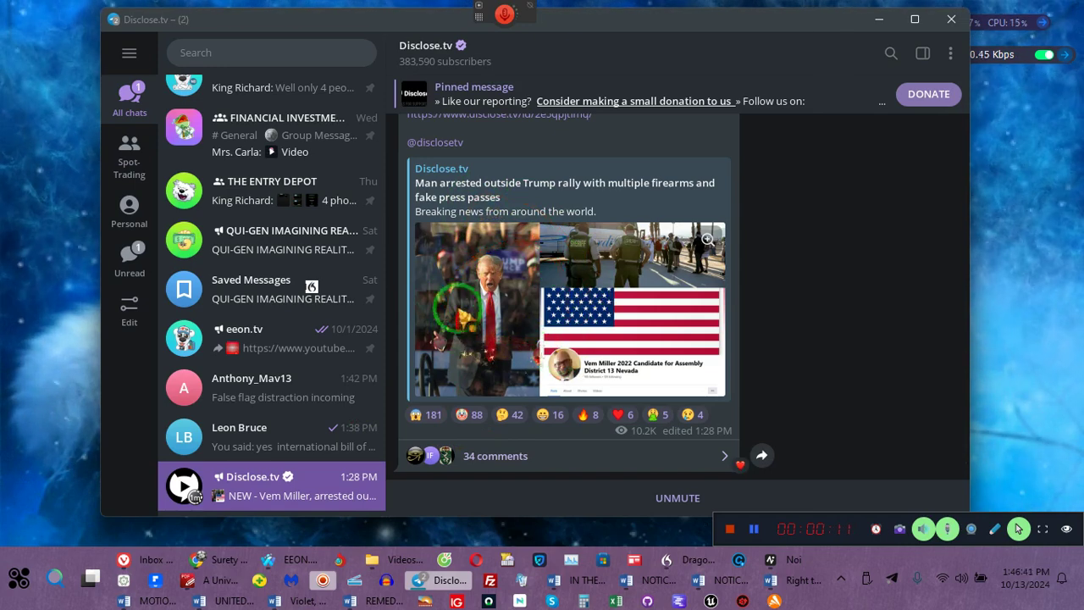
pyautogui.moveTo(525, 264); pyautogui.dragTo(535, 254)
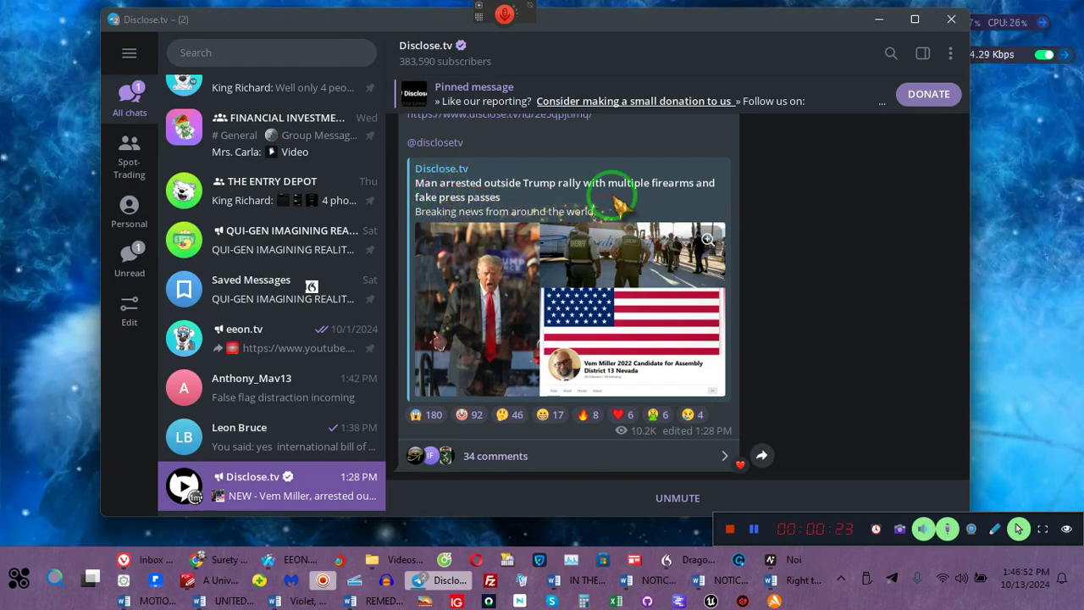
pyautogui.moveTo(534, 191); pyautogui.dragTo(728, 188)
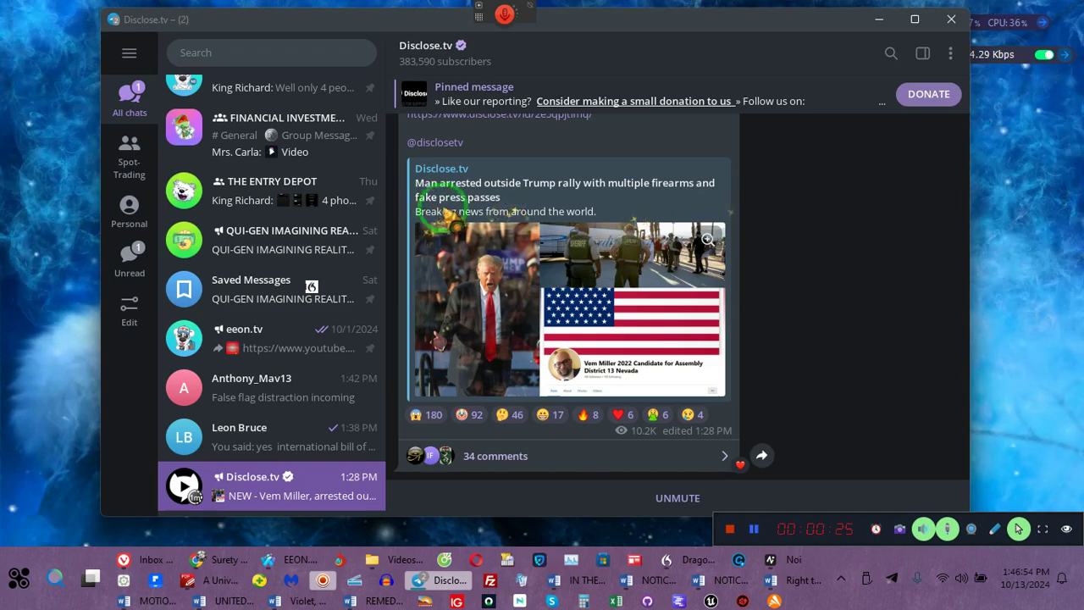
pyautogui.click(508, 210)
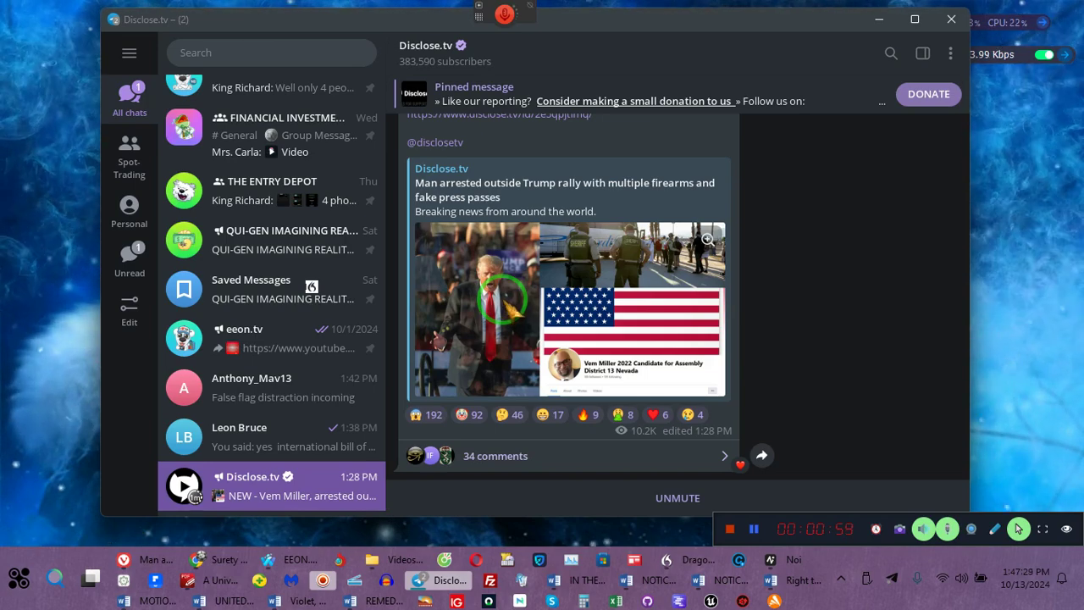
# Step: Return to the Disclose.tv rally-arrest post, then minimize the Telegram window to the taskbar
pyautogui.click(373, 457)
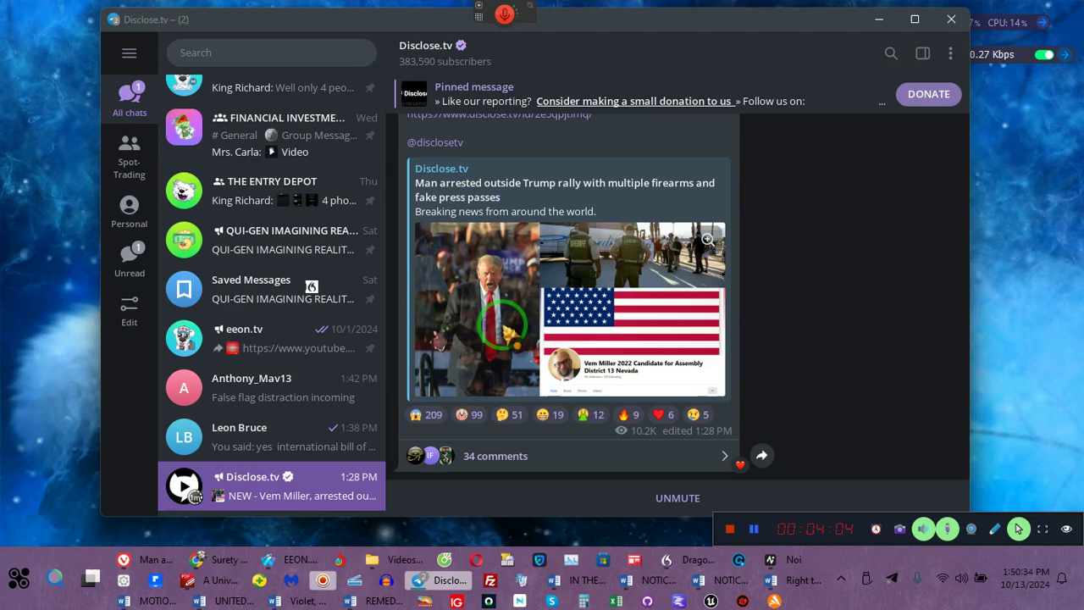
pyautogui.click(881, 18)
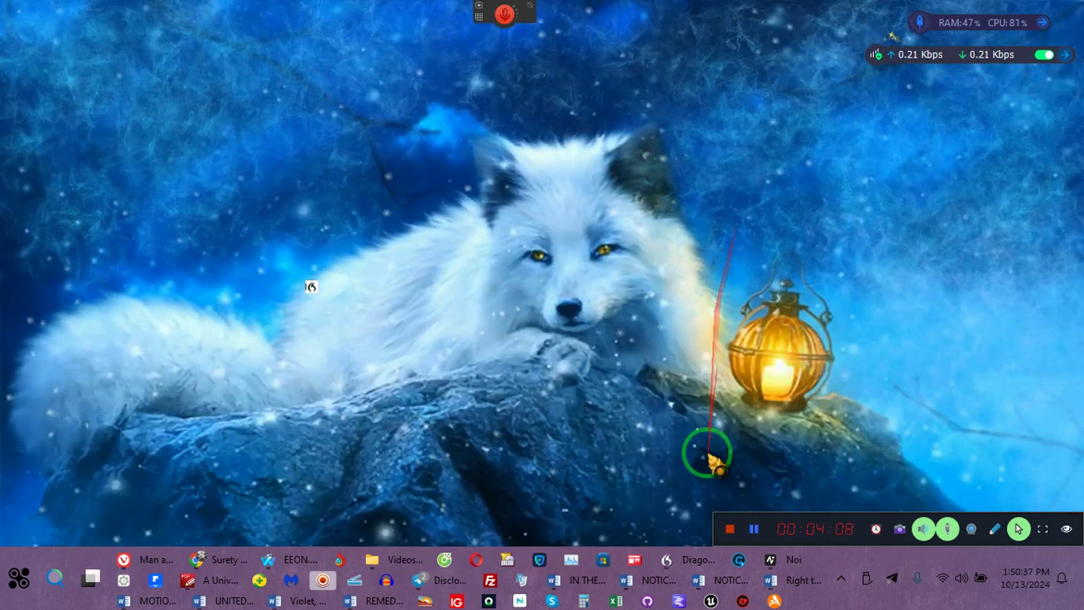